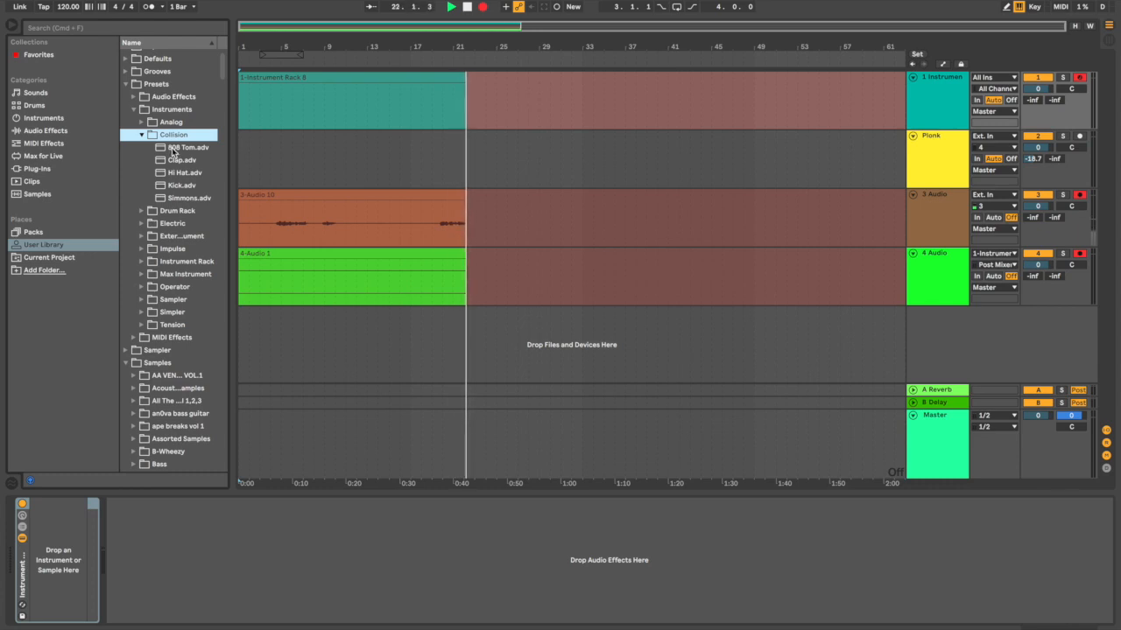
# Audition the Collision Kick, Hi Hat and Clap presets by loading each in turn on the instrument track.
pyautogui.moveTo(181, 185); pyautogui.dragTo(64, 523)
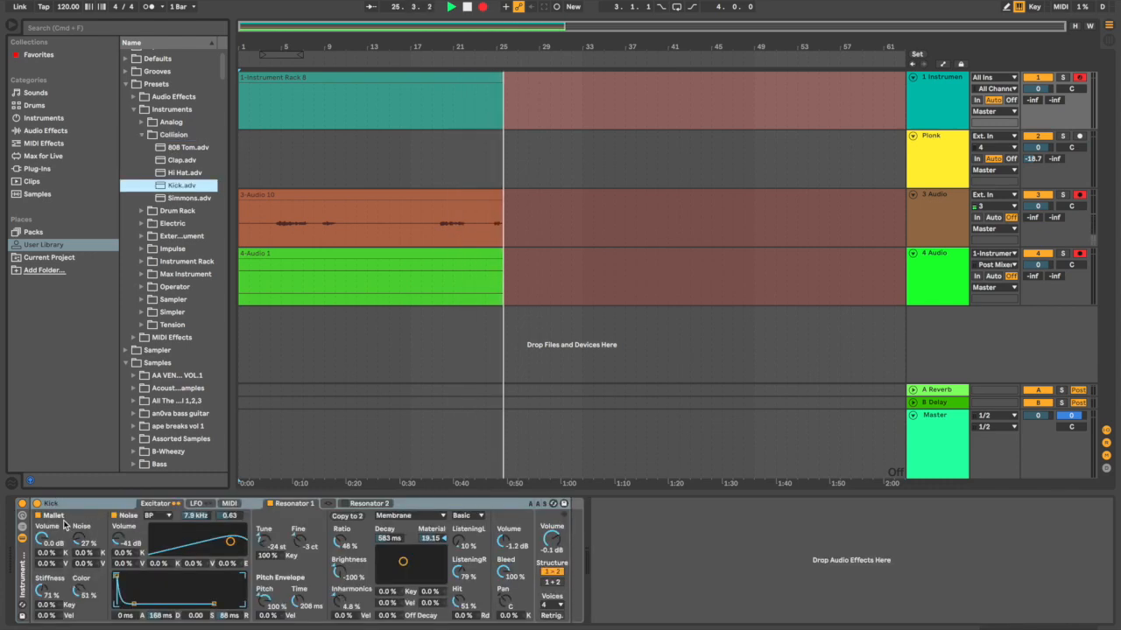
pyautogui.moveTo(184, 172); pyautogui.dragTo(111, 513)
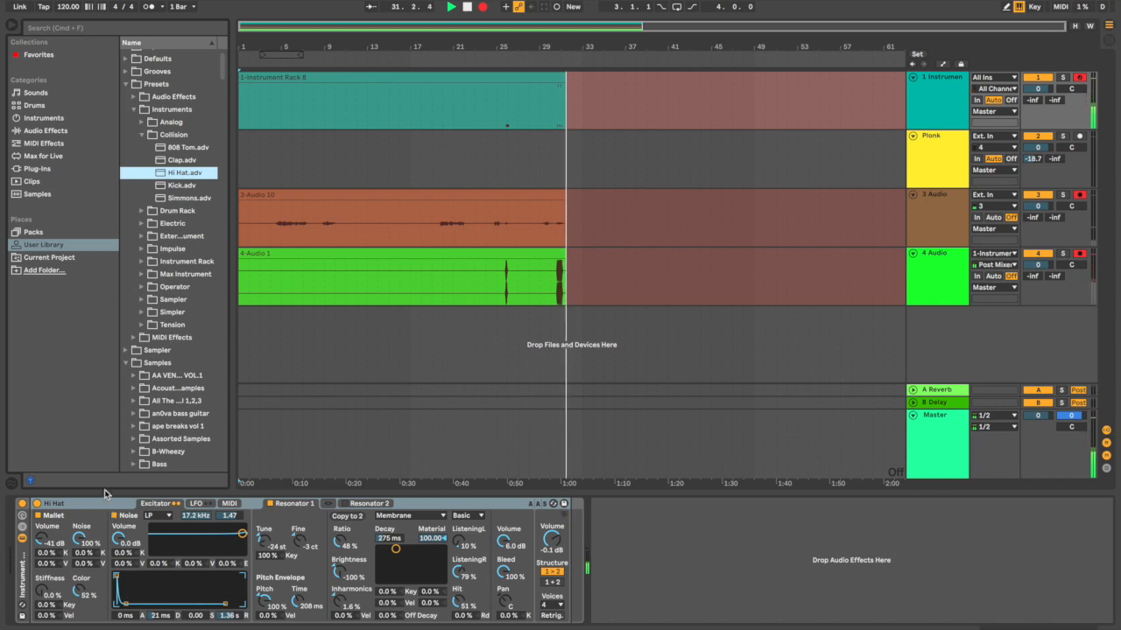
pyautogui.moveTo(181, 160); pyautogui.dragTo(127, 508)
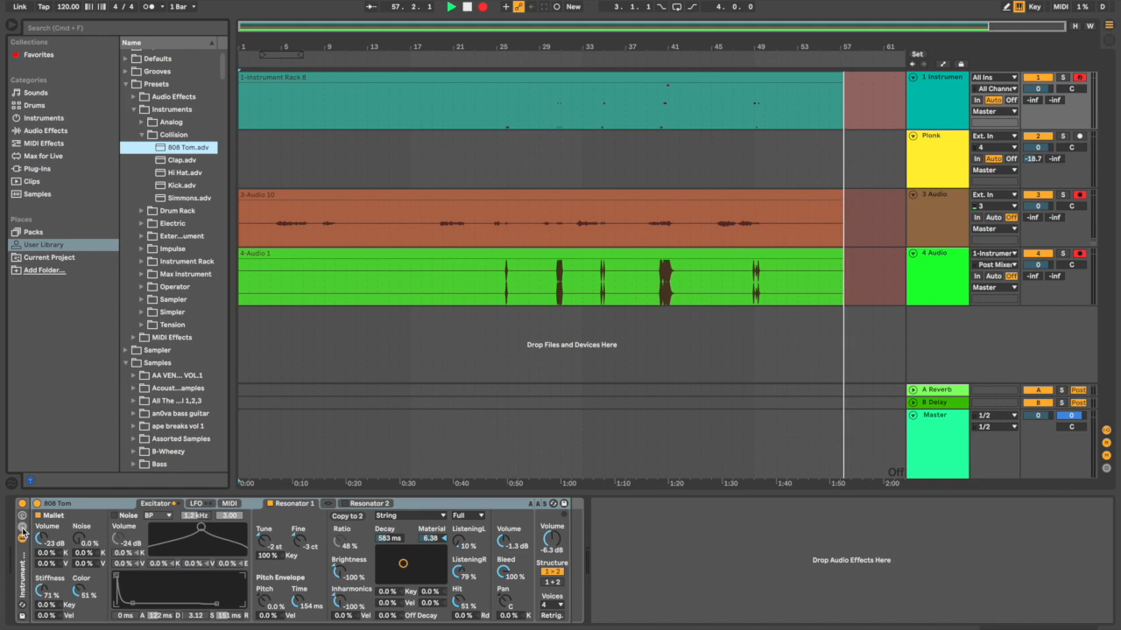
# Show the instrument rack's chain list and add the Collision Kick, Hi Hat and Clap presets as new chains beside 808 Tom.
pyautogui.click(22, 527)
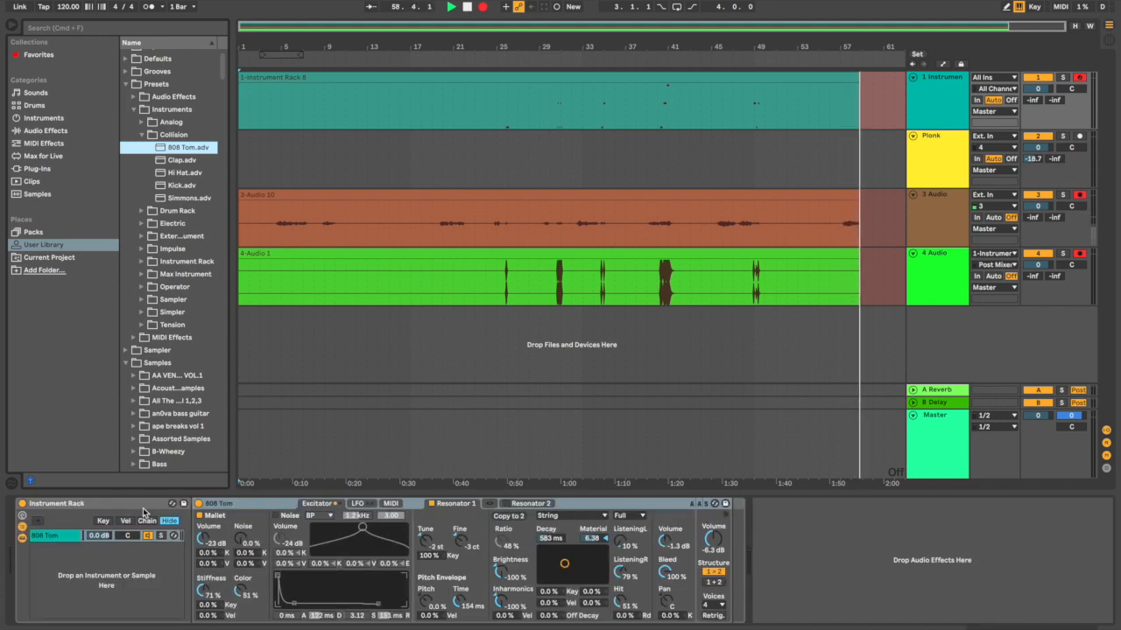
pyautogui.click(161, 188)
pyautogui.moveTo(161, 188); pyautogui.dragTo(77, 565)
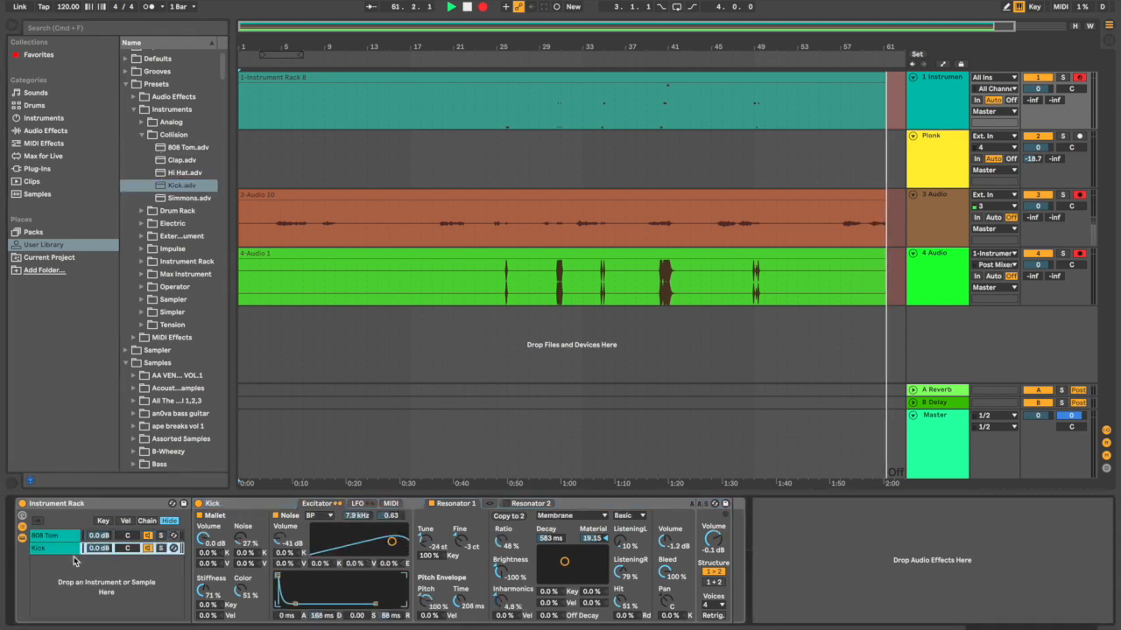
pyautogui.click(161, 175)
pyautogui.moveTo(160, 175); pyautogui.dragTo(136, 560)
pyautogui.moveTo(182, 160); pyautogui.dragTo(50, 577)
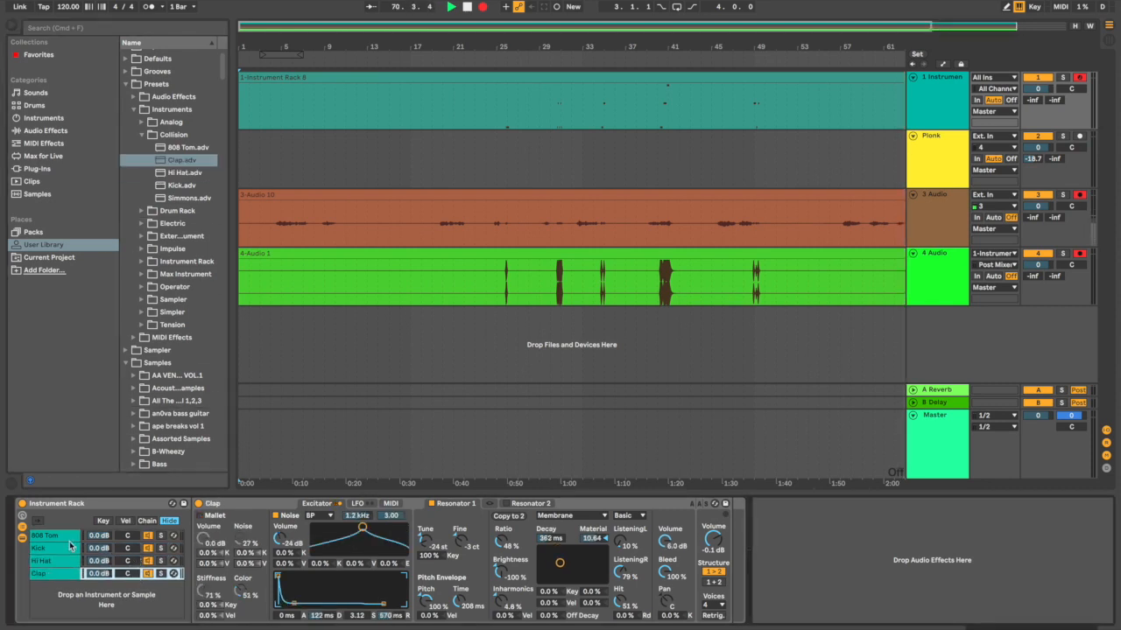
# Split the rack chains into successive velocity zones: 808 Tom about 1–31, Kick about 31–64, Hi Hat about 64–94, Clap about 93–127.
pyautogui.click(147, 521)
pyautogui.click(126, 521)
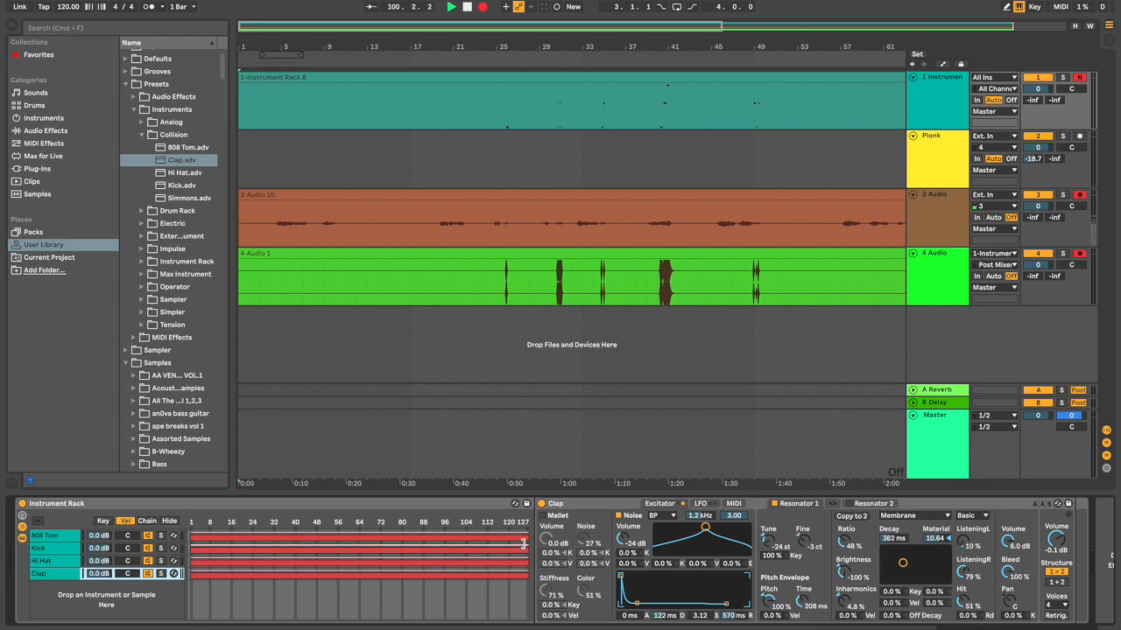
pyautogui.moveTo(527, 537); pyautogui.dragTo(306, 546)
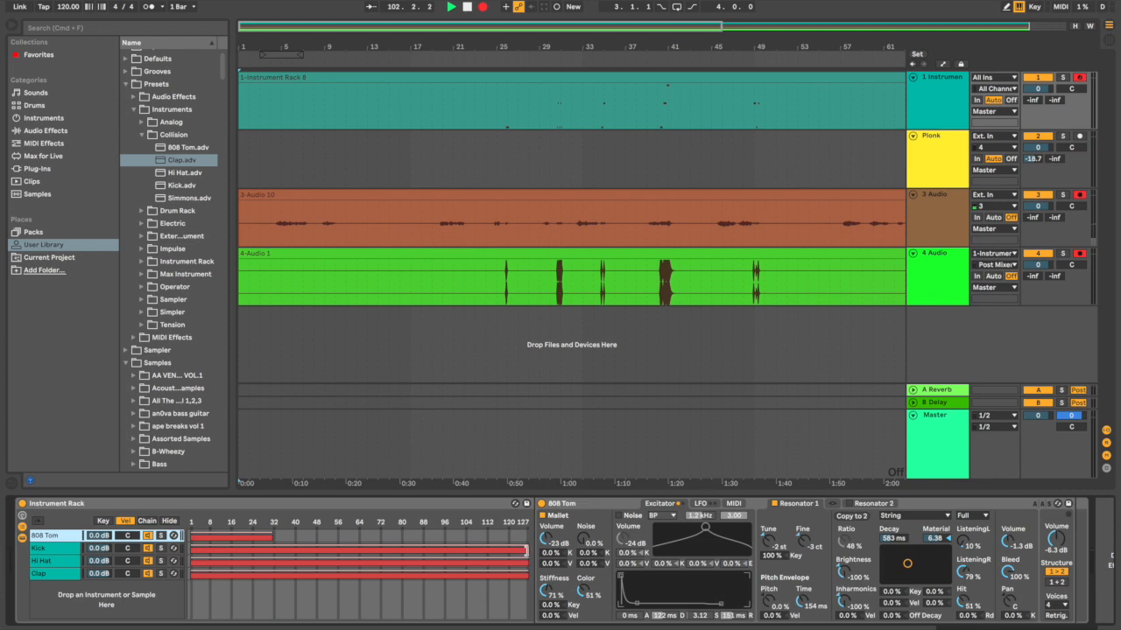
pyautogui.moveTo(192, 552); pyautogui.dragTo(229, 548)
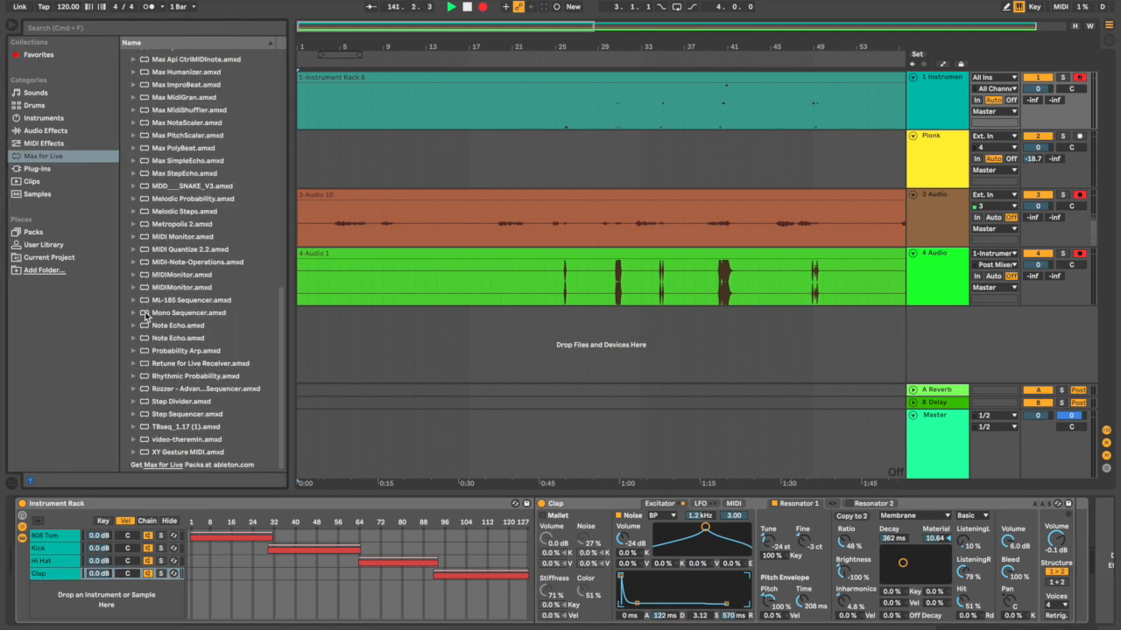
# Insert the Mono Sequencer before the instrument rack and draw varied velocities across its 16 steps.
pyautogui.moveTo(146, 317)
pyautogui.mouseDown()
pyautogui.moveTo(35, 518)
pyautogui.moveTo(18, 520)
pyautogui.mouseUp()
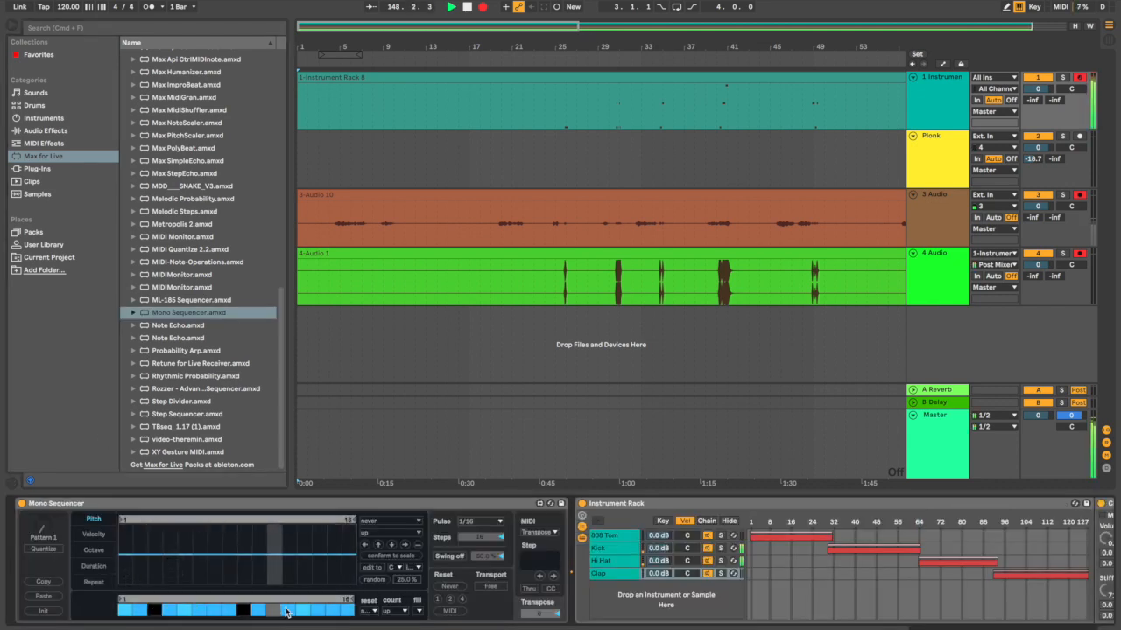
pyautogui.click(98, 536)
pyautogui.moveTo(123, 585)
pyautogui.mouseDown()
pyautogui.moveTo(192, 560)
pyautogui.moveTo(237, 525)
pyautogui.moveTo(252, 573)
pyautogui.moveTo(290, 533)
pyautogui.moveTo(306, 560)
pyautogui.moveTo(337, 570)
pyautogui.moveTo(352, 527)
pyautogui.mouseUp()
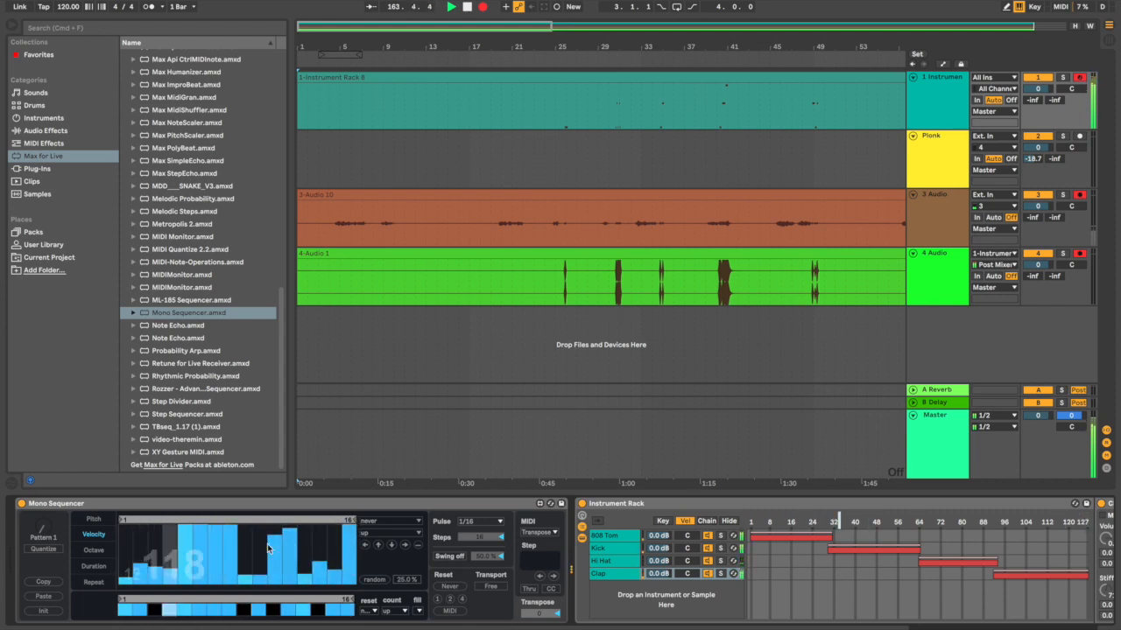
pyautogui.click(155, 550)
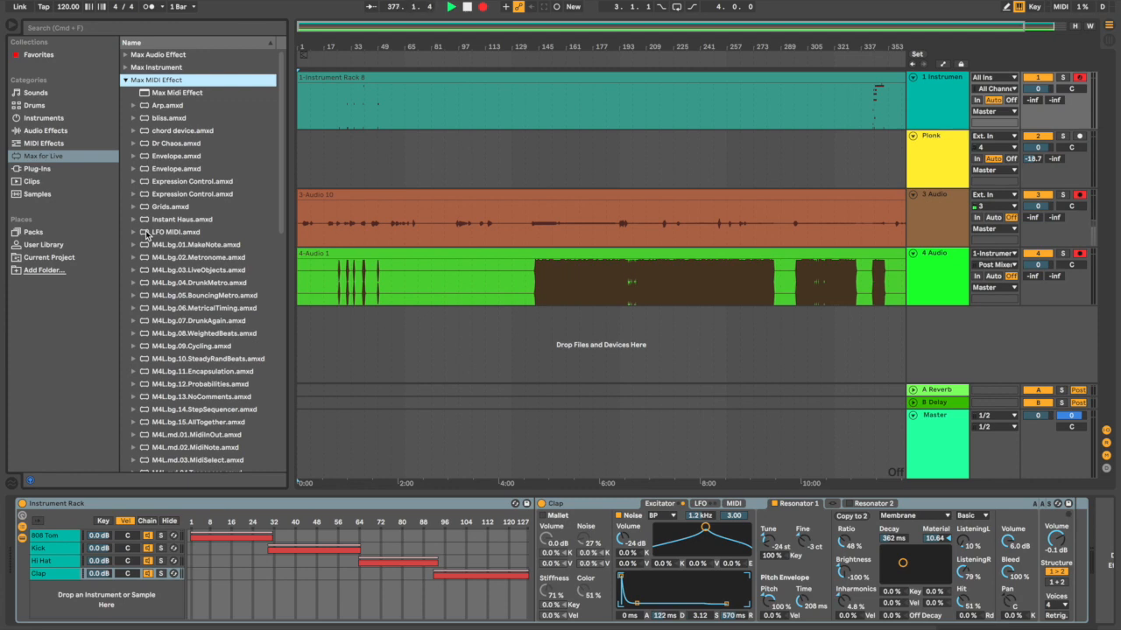
# Add LFO MIDI devices to the 808 Tom, Kick and Clap chains of the instrument rack.
pyautogui.click(147, 234)
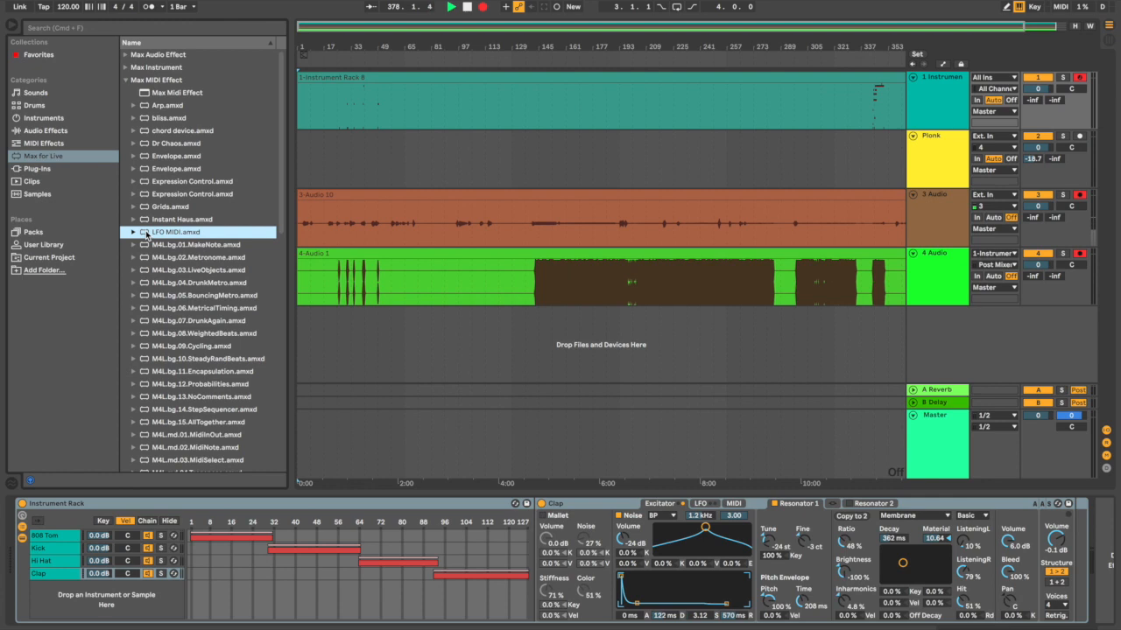
pyautogui.moveTo(103, 422); pyautogui.dragTo(68, 537)
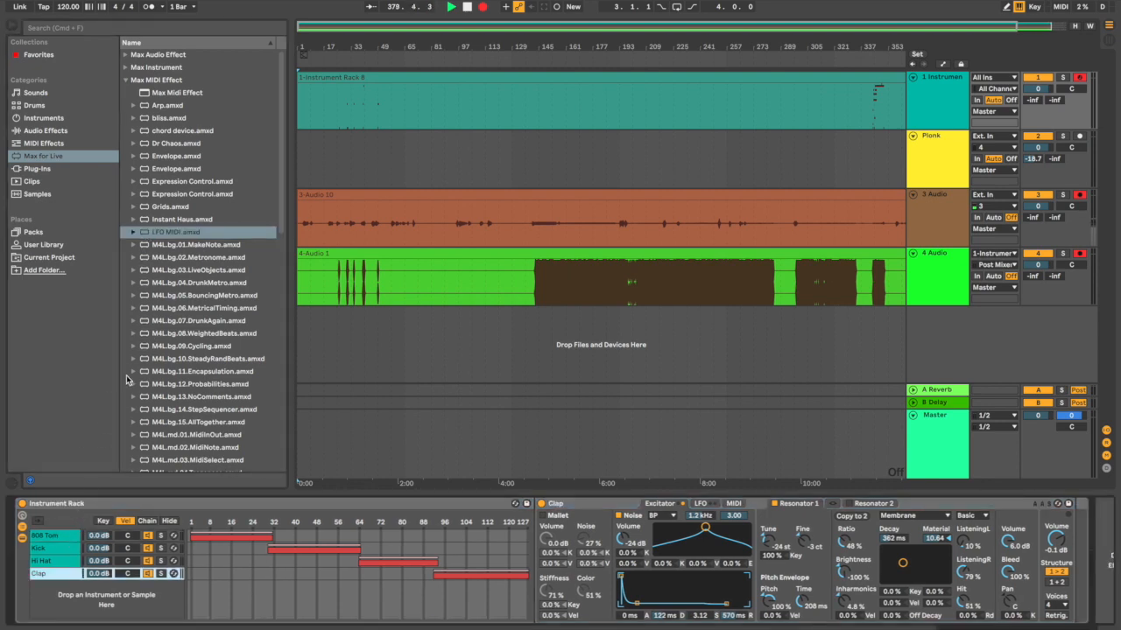
pyautogui.click(147, 234)
pyautogui.moveTo(112, 316); pyautogui.dragTo(58, 546)
pyautogui.click(147, 234)
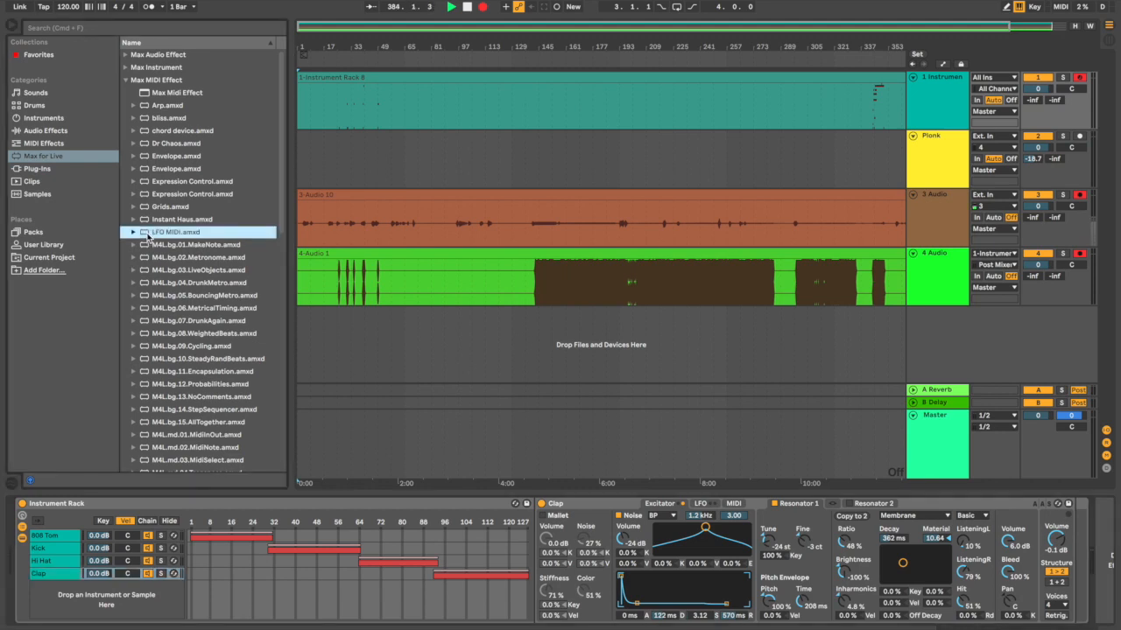
pyautogui.moveTo(79, 472); pyautogui.dragTo(61, 574)
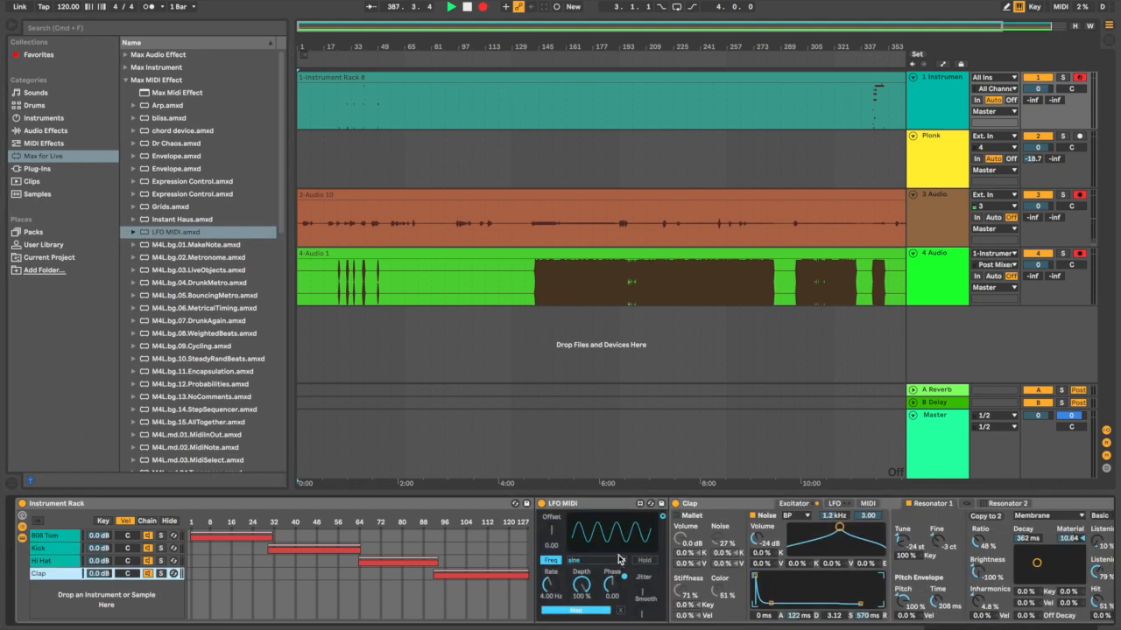
pyautogui.hscroll(2, 618, 558)
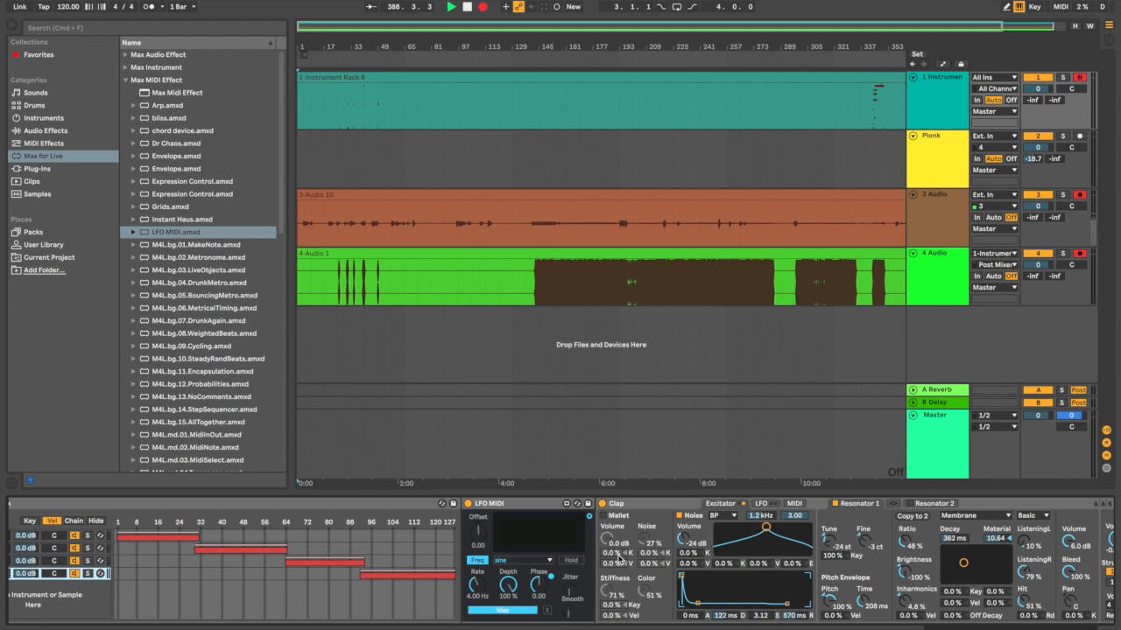
pyautogui.hscroll(3, 618, 559)
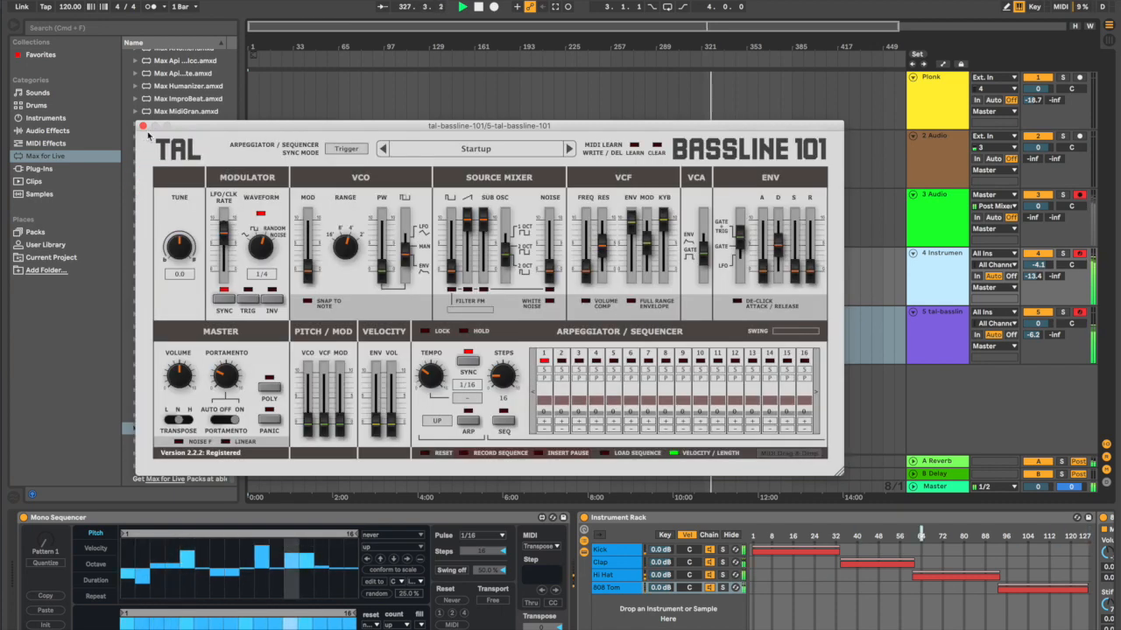
# Start recording into the arrangement and cycle through the TAL Bassline-101 colour skins to the blue one.
pyautogui.click(493, 6)
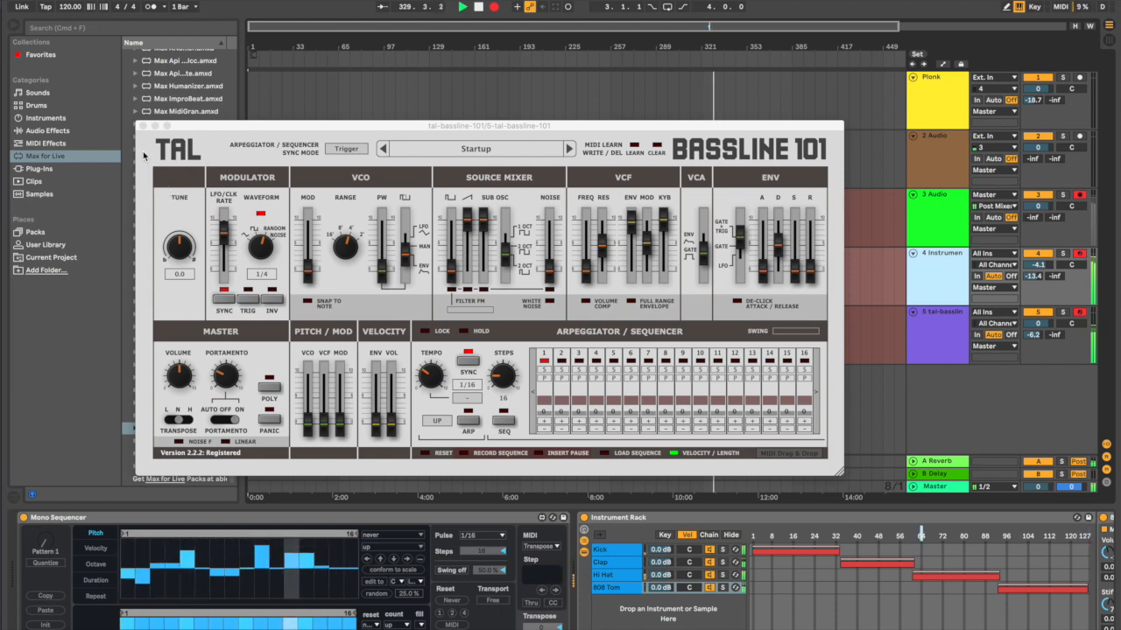
pyautogui.click(144, 156)
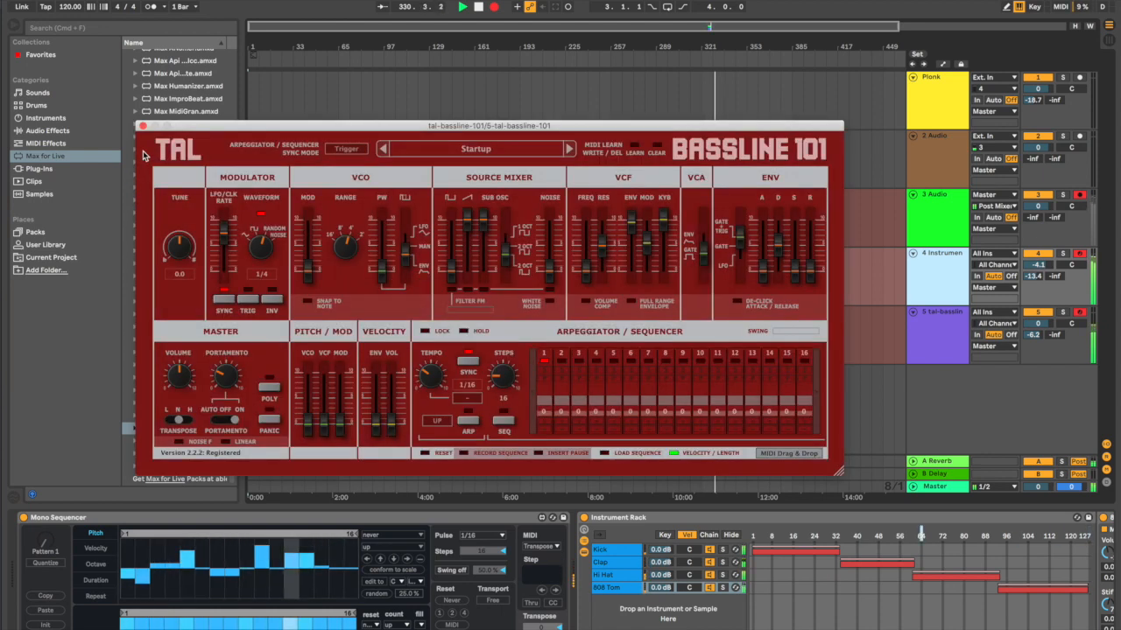
pyautogui.click(144, 156)
pyautogui.click(145, 156)
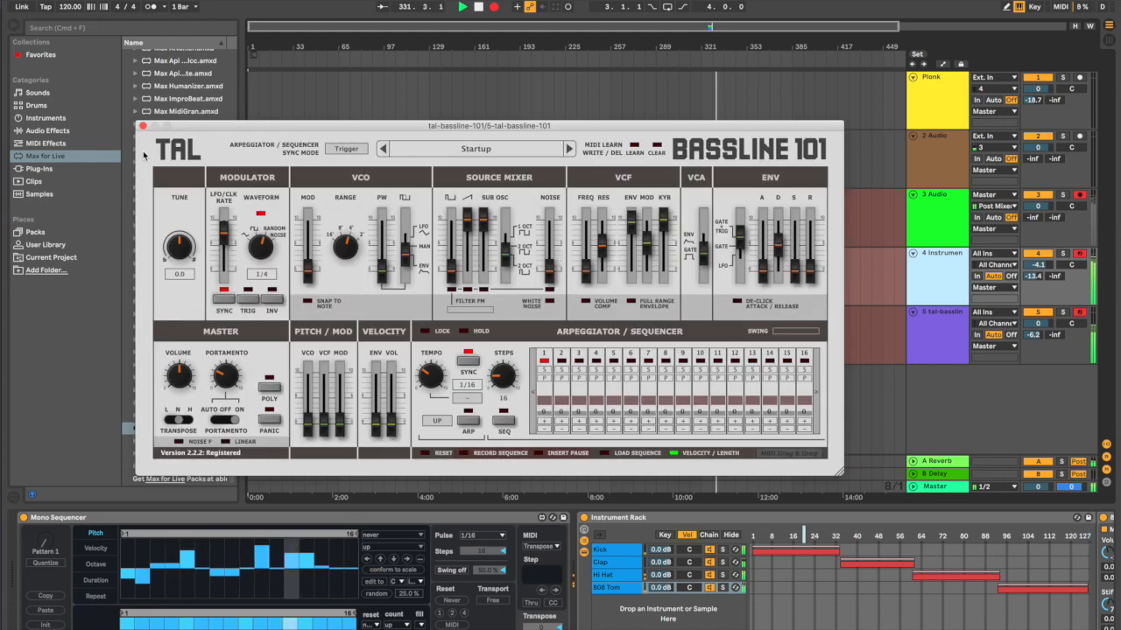
pyautogui.click(144, 155)
pyautogui.click(145, 156)
pyautogui.click(145, 156)
pyautogui.click(144, 156)
pyautogui.click(145, 155)
pyautogui.click(144, 156)
pyautogui.click(144, 156)
# Raise the VCF resonance and adjust the pulse level in the source mixer of TAL Bassline-101.
pyautogui.moveTo(602, 249); pyautogui.dragTo(601, 237)
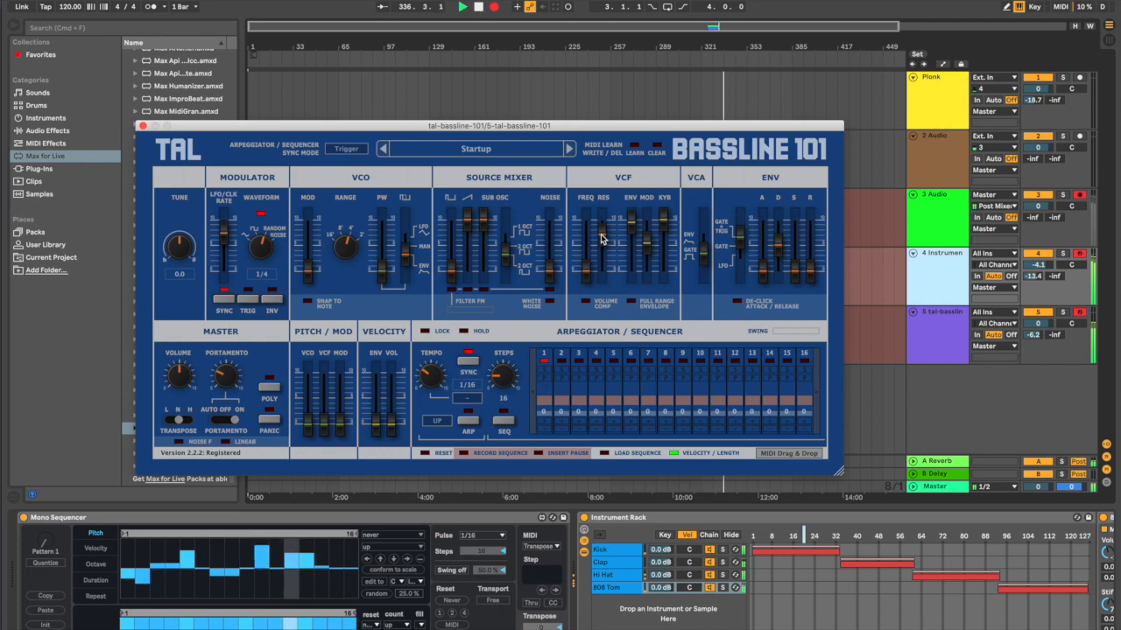
pyautogui.moveTo(453, 272); pyautogui.dragTo(484, 325)
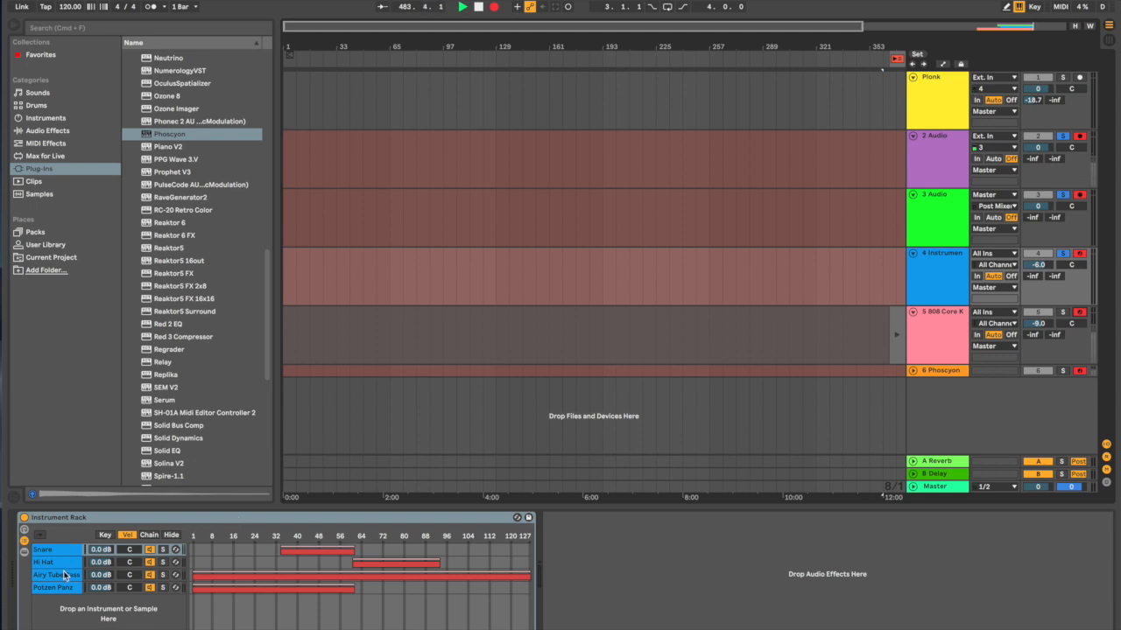
# Load the RENE Max MIDI effect preset from the User Library in front of the instrument rack.
pyautogui.click(113, 244)
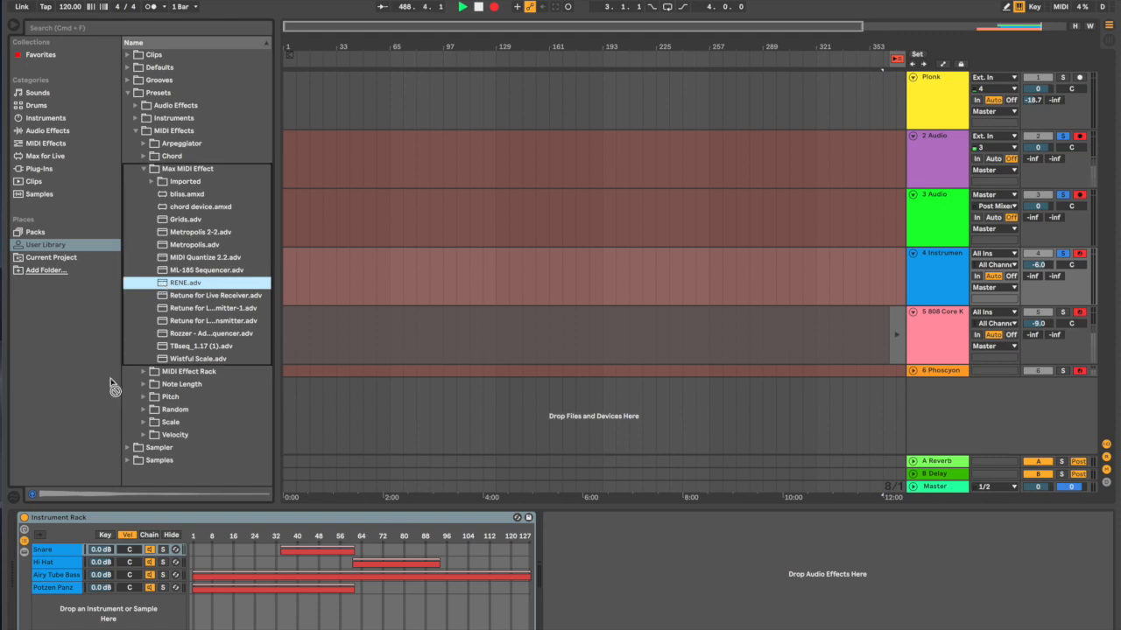
pyautogui.moveTo(10, 553); pyautogui.dragTo(22, 551)
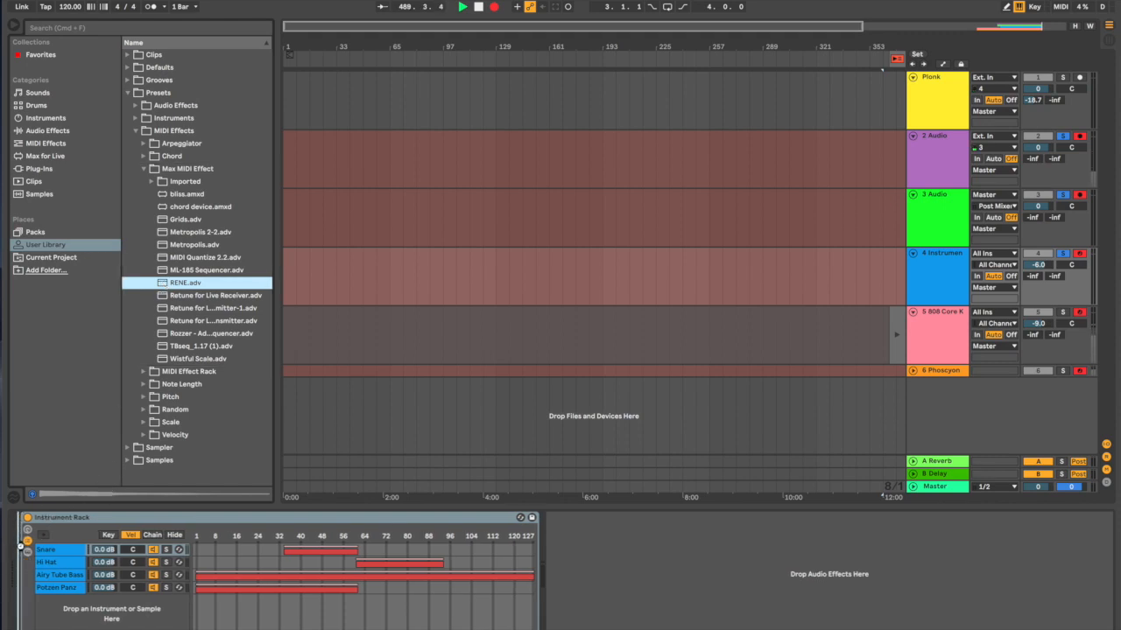
pyautogui.moveTo(23, 549); pyautogui.dragTo(24, 548)
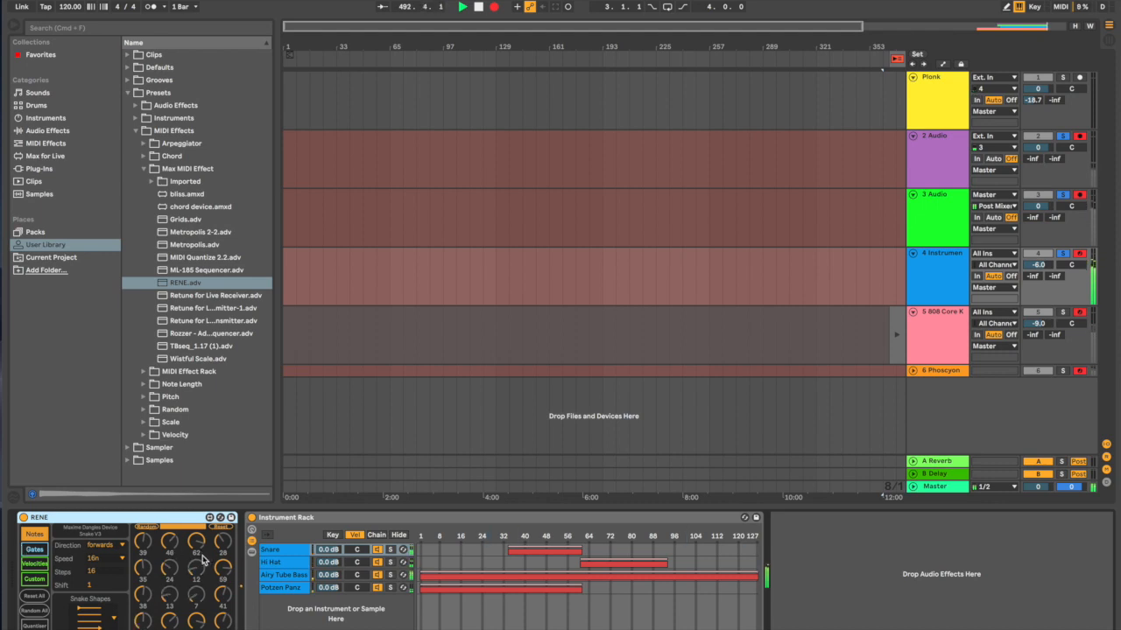
# Show RENE's Custom page and randomize all of the sequencer's values.
pyautogui.click(35, 579)
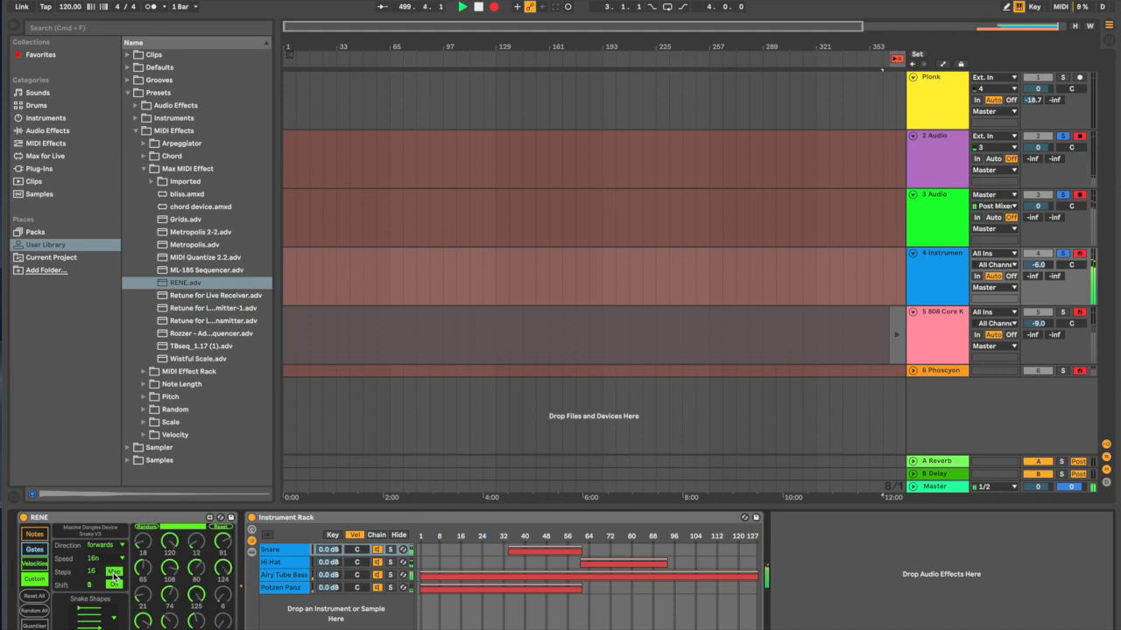
pyautogui.click(35, 613)
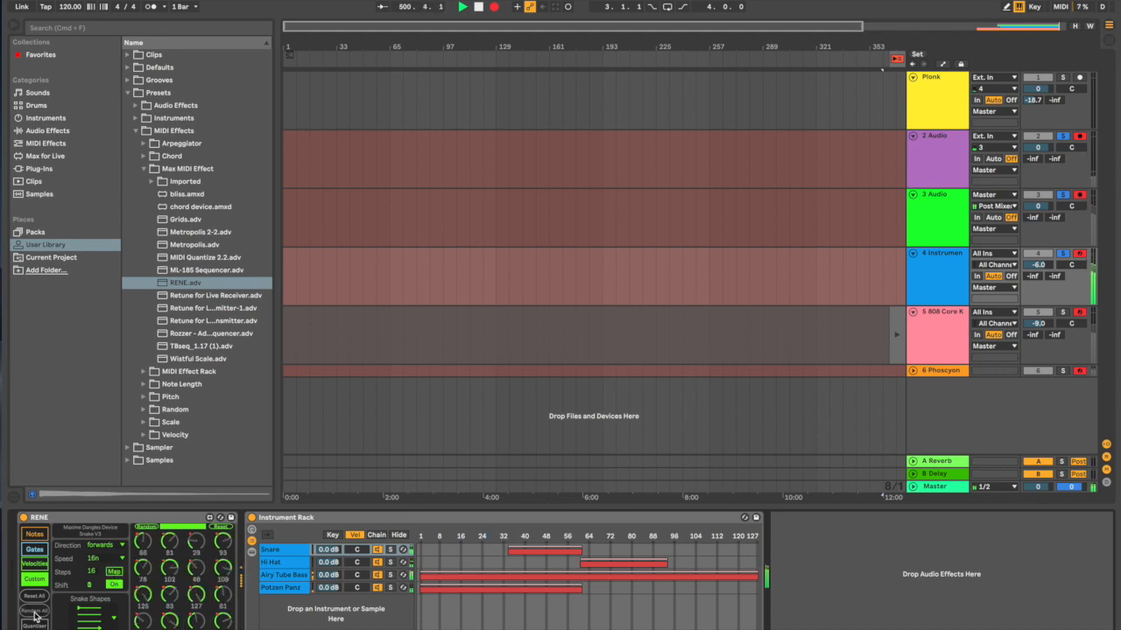
pyautogui.click(35, 613)
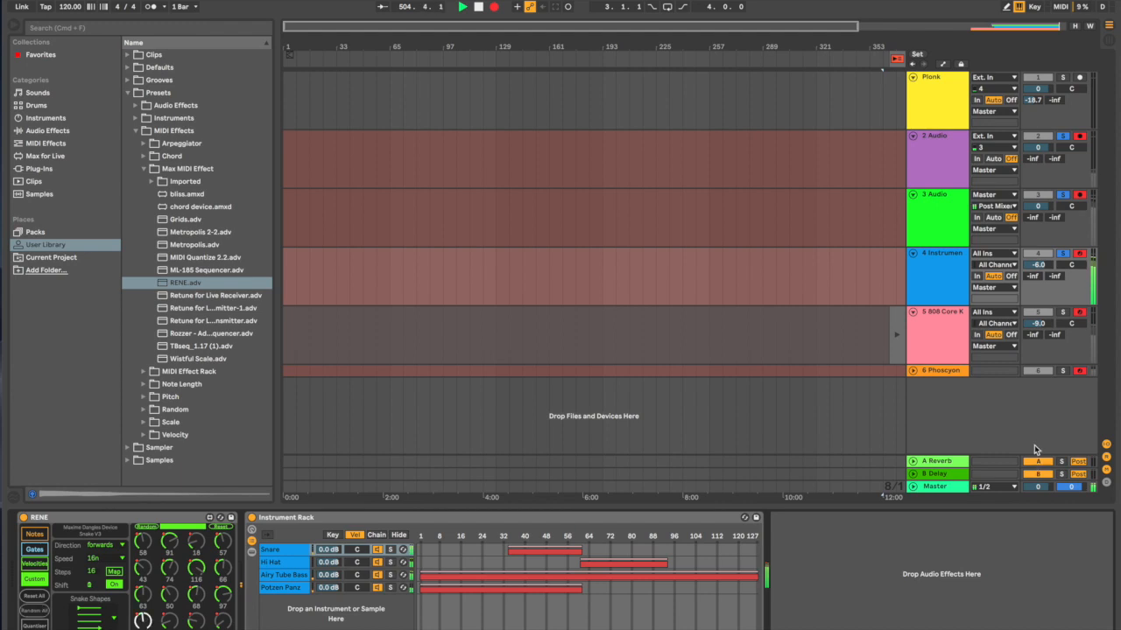
# Solo the 808 Core K and Phoscyon tracks along with the tracks already soloed.
pyautogui.click(1064, 314)
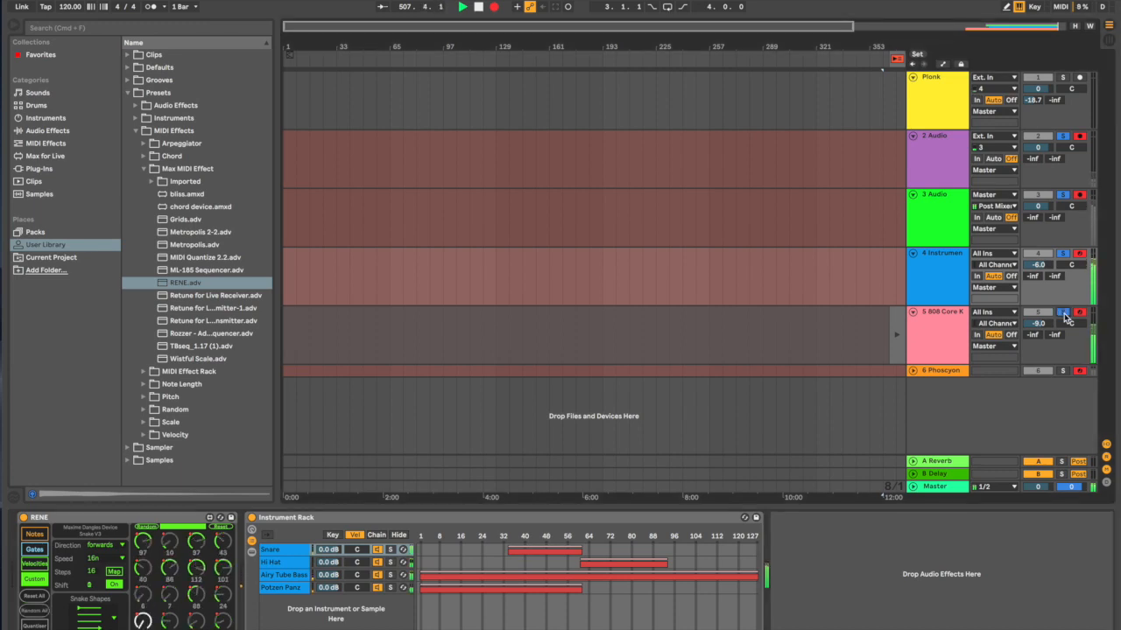
pyautogui.click(1063, 371)
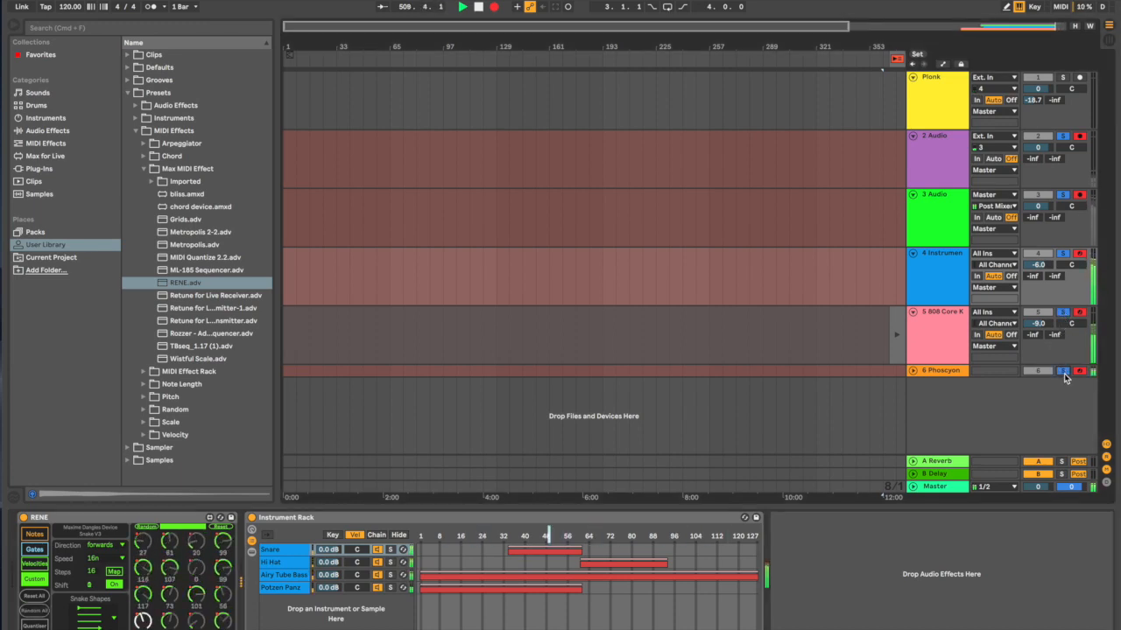